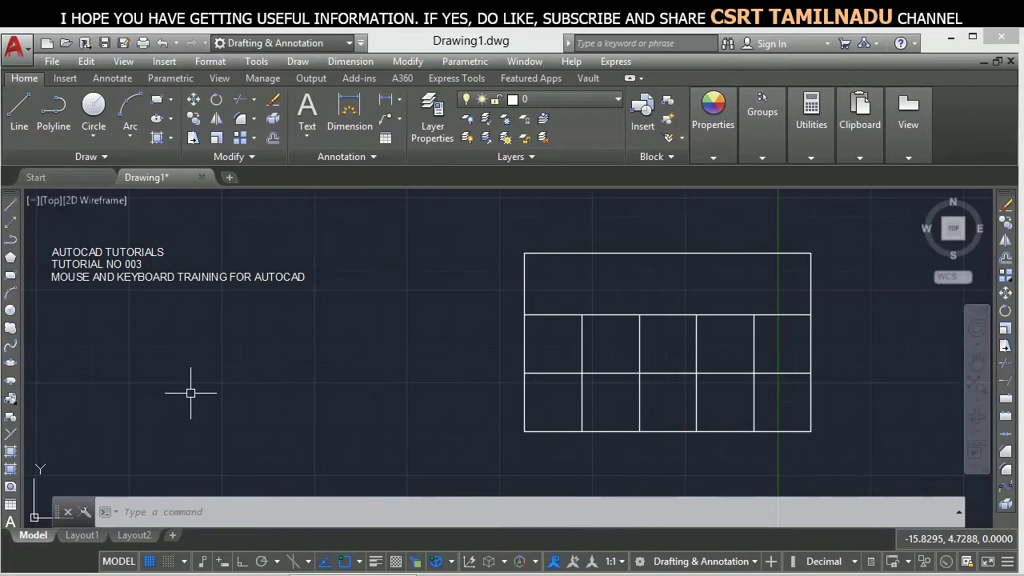
# Drag two selection windows over empty canvas, leaving nothing selected
pyautogui.click(261, 354)
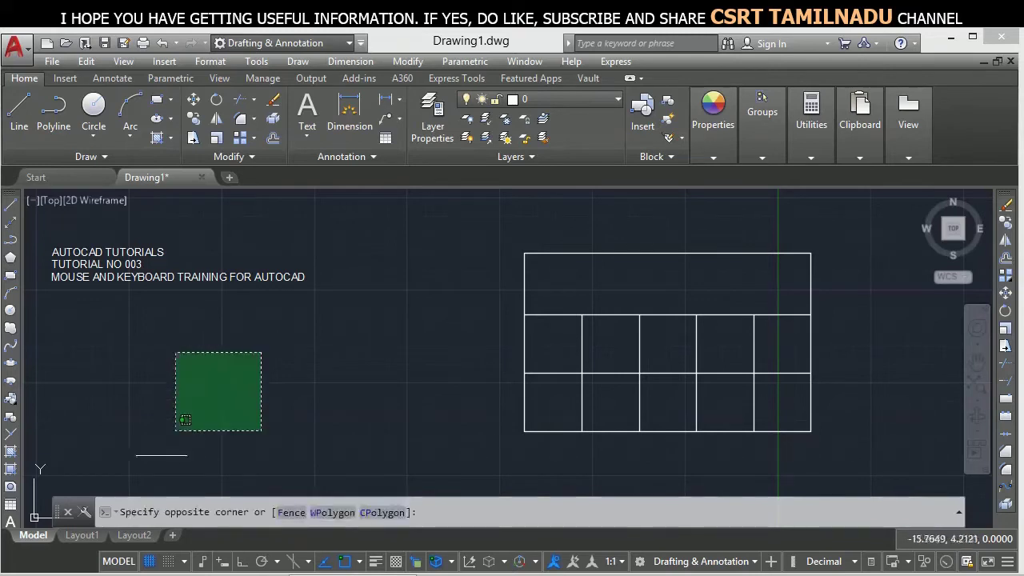
pyautogui.click(174, 423)
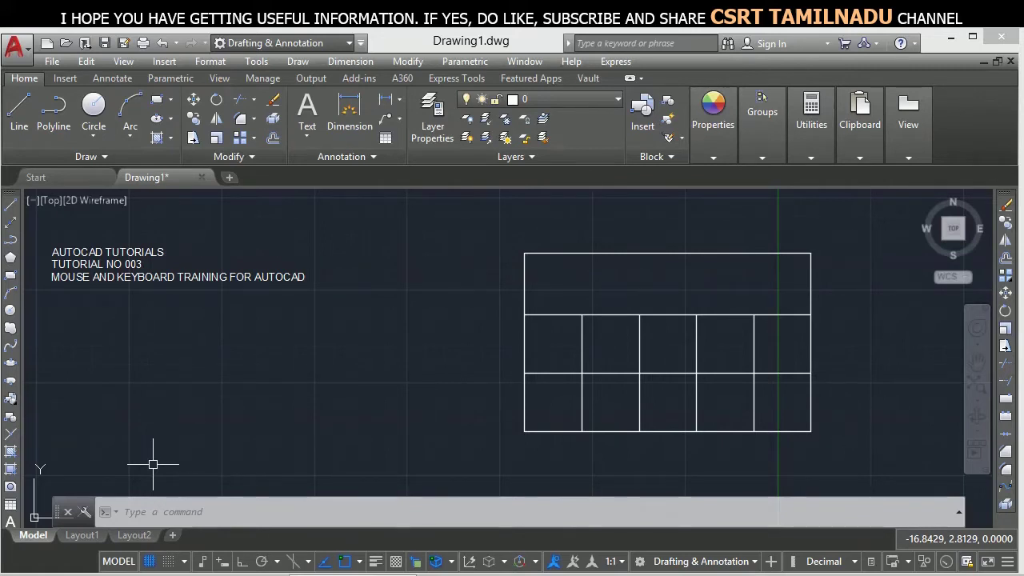
pyautogui.click(152, 464)
pyautogui.click(177, 443)
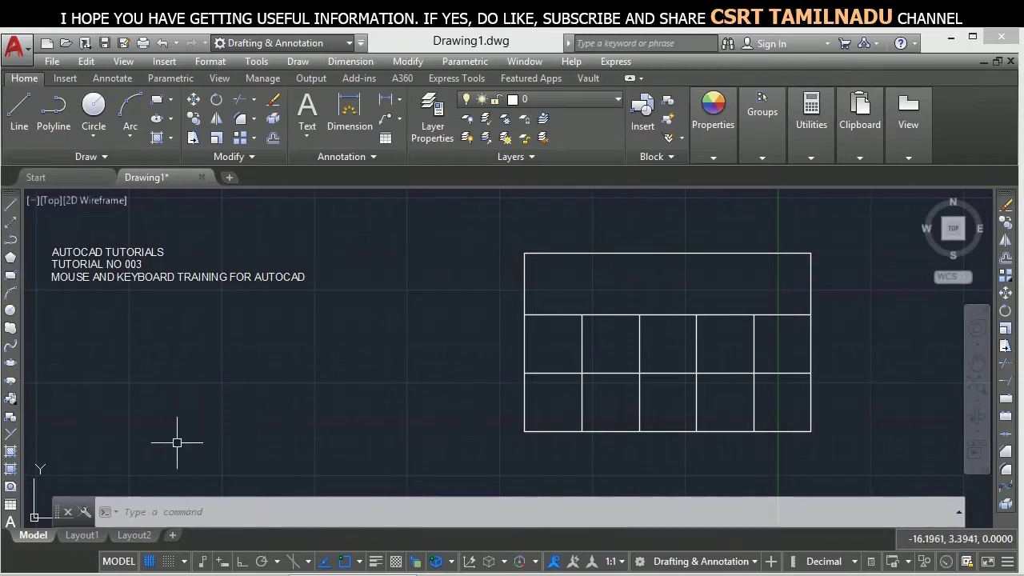
# Draw a two-segment V-shaped line at the lower left of the canvas, then cancel the command
pyautogui.click(19, 112)
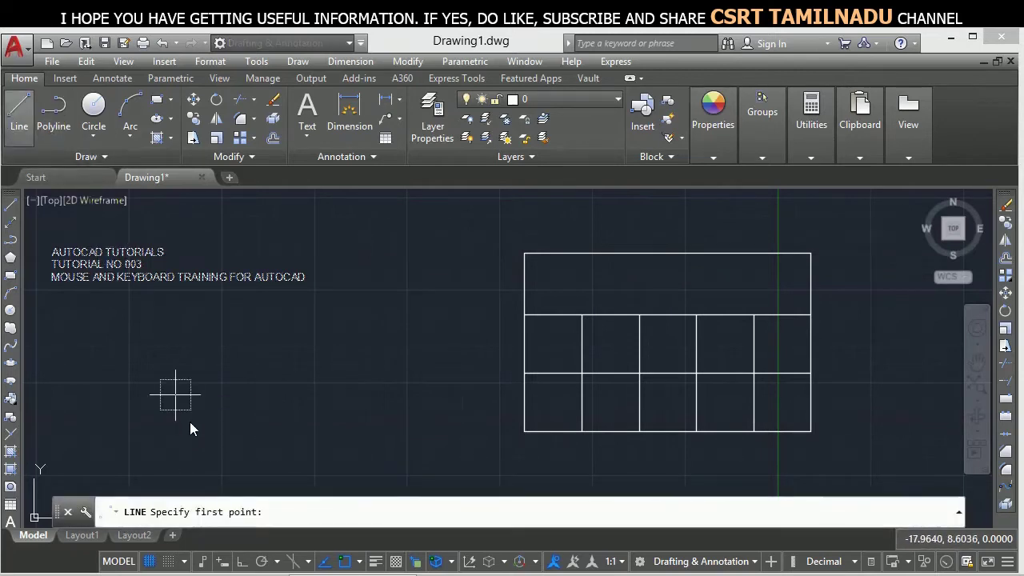
pyautogui.press('Escape')
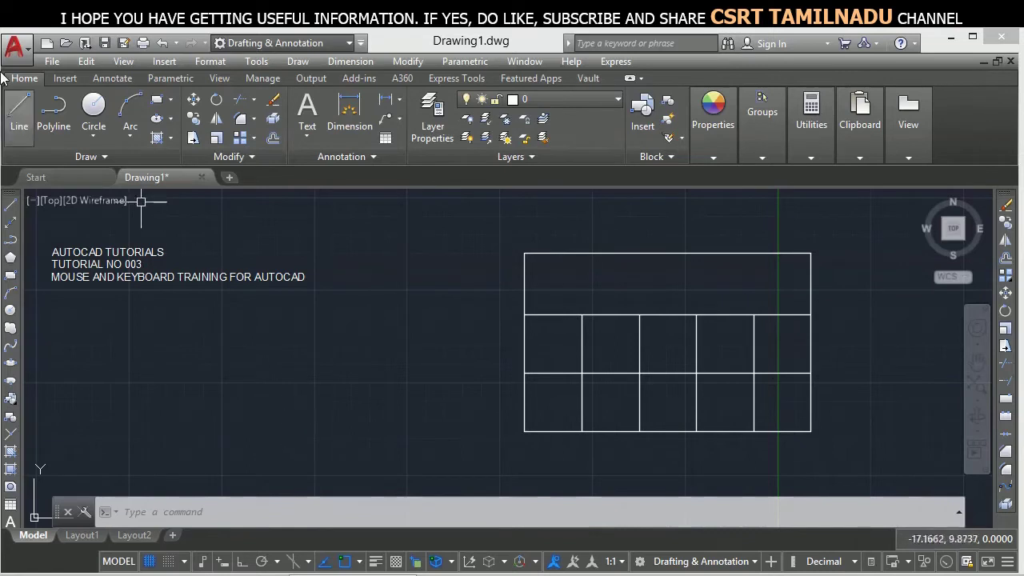
pyautogui.click(30, 108)
pyautogui.click(117, 453)
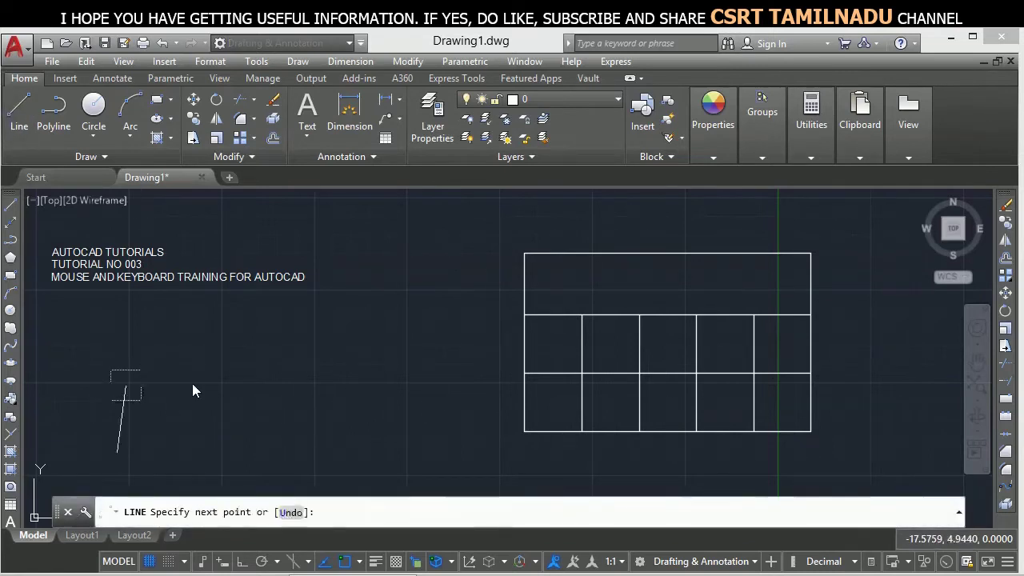
pyautogui.click(260, 335)
pyautogui.click(323, 435)
pyautogui.rightClick(348, 403)
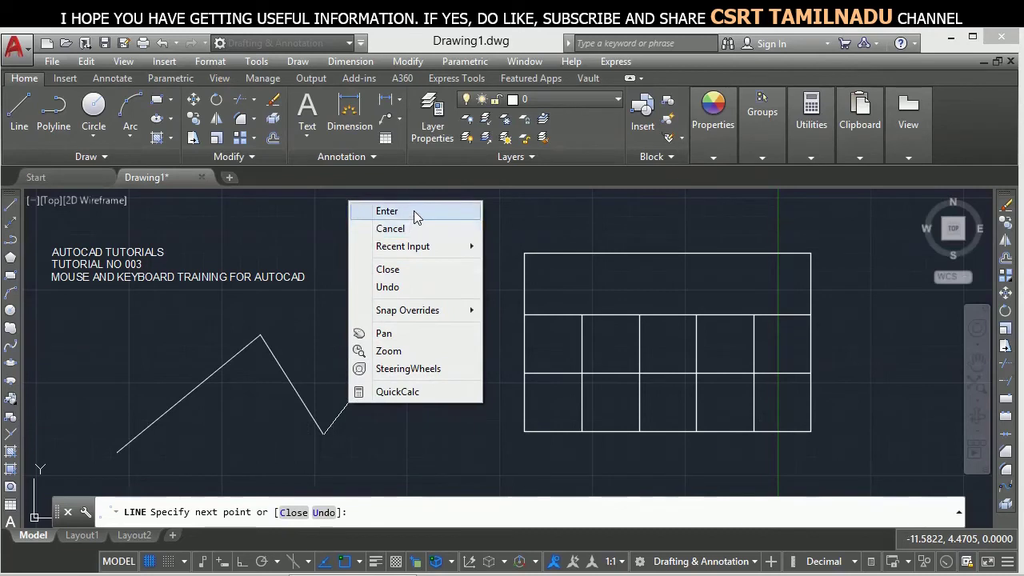
pyautogui.click(412, 229)
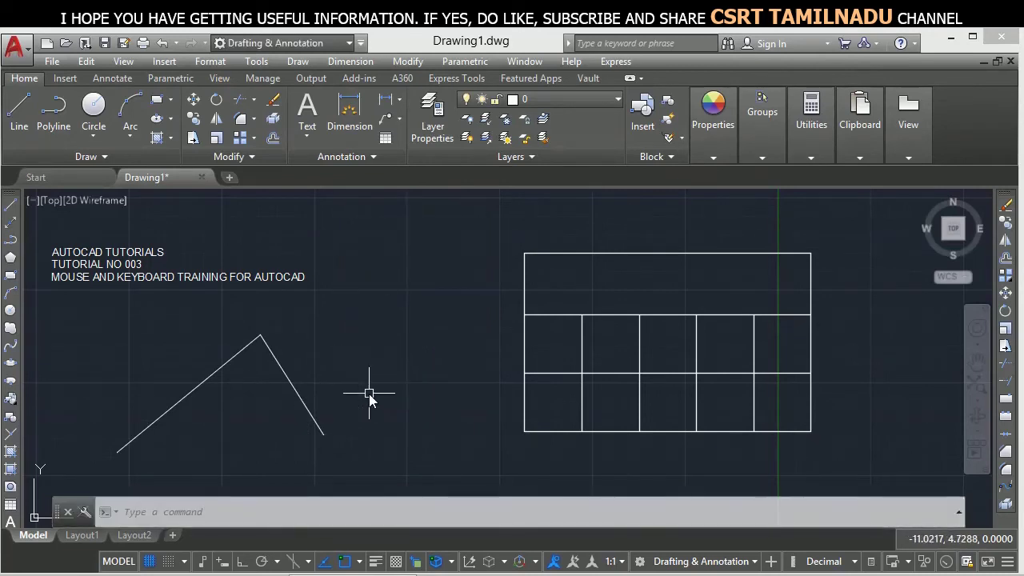
pyautogui.click(408, 383)
pyautogui.click(206, 329)
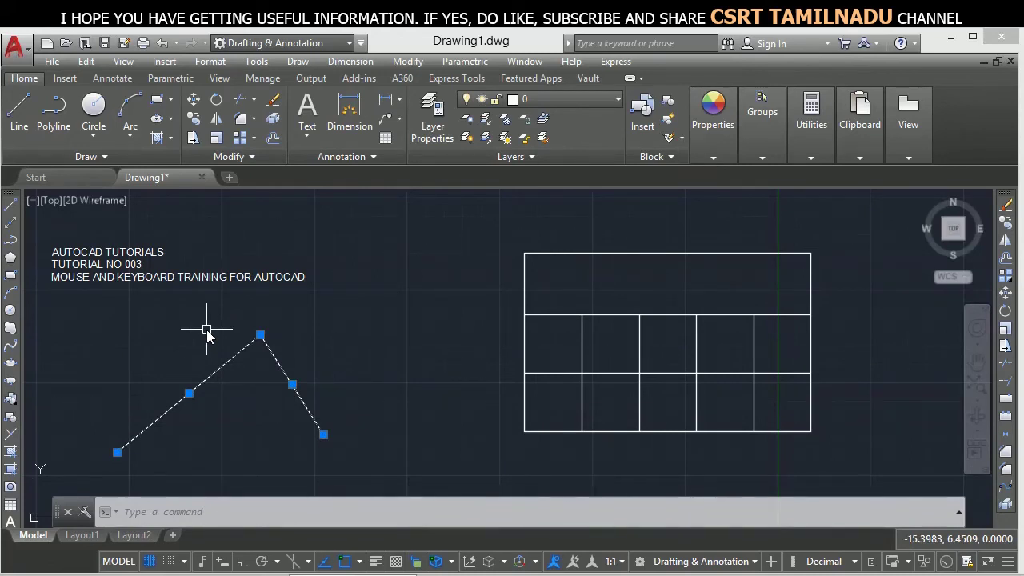
pyautogui.press('Escape')
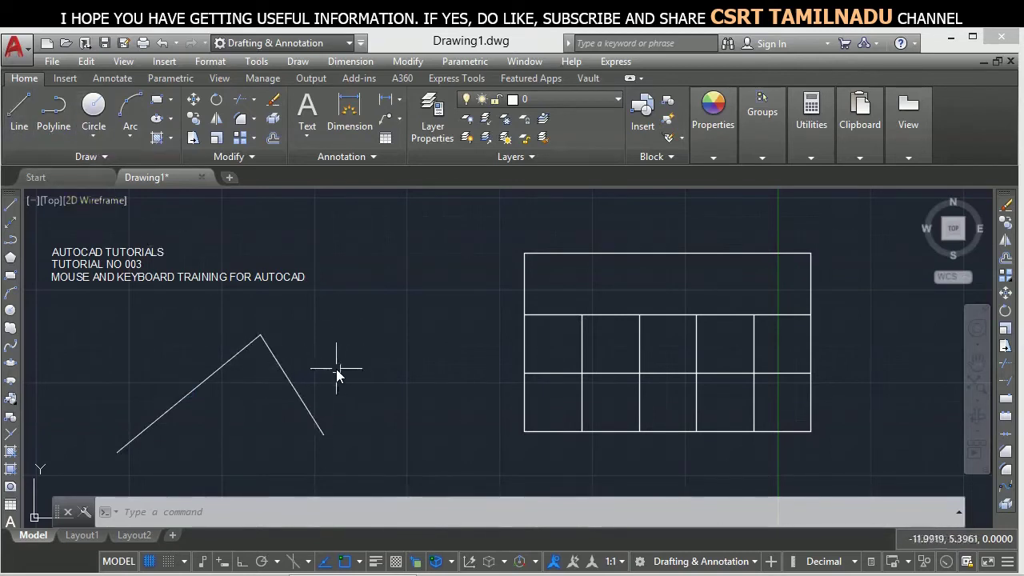
pyautogui.write('l')
pyautogui.press('Return')
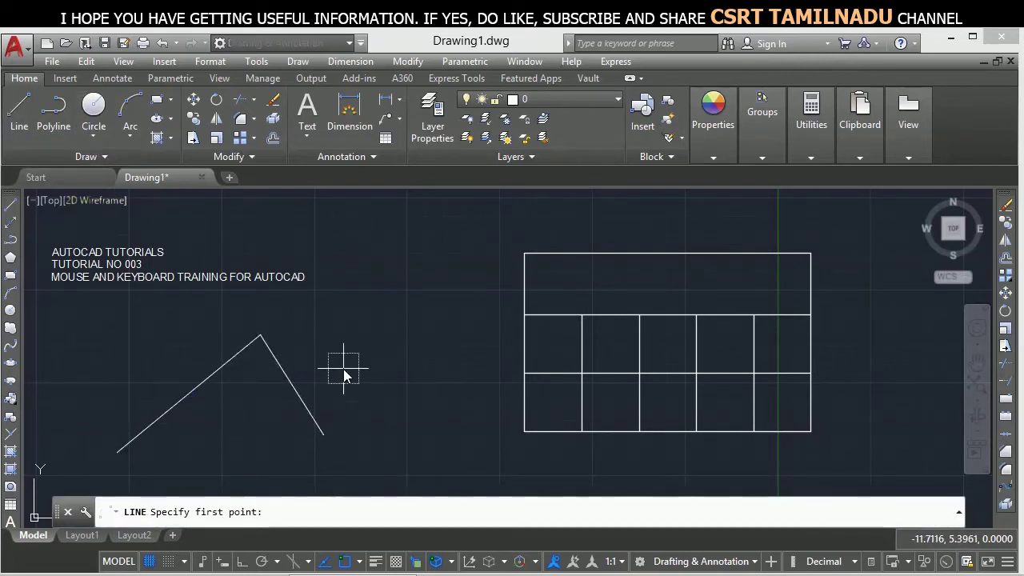
pyautogui.press('Escape')
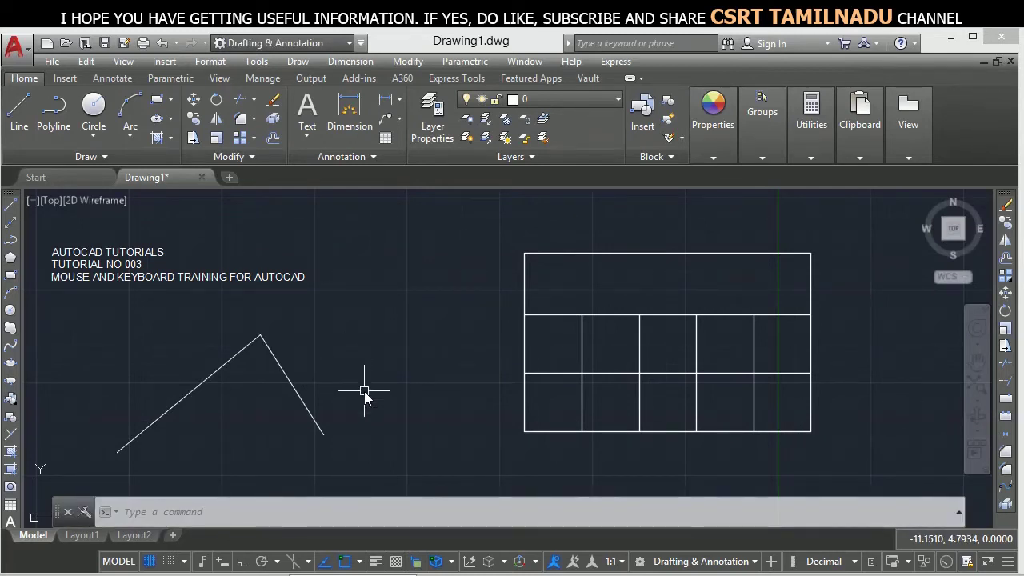
# Crossing-select the V-shaped line and delete it, then select table cell A2
pyautogui.rightClick(364, 392)
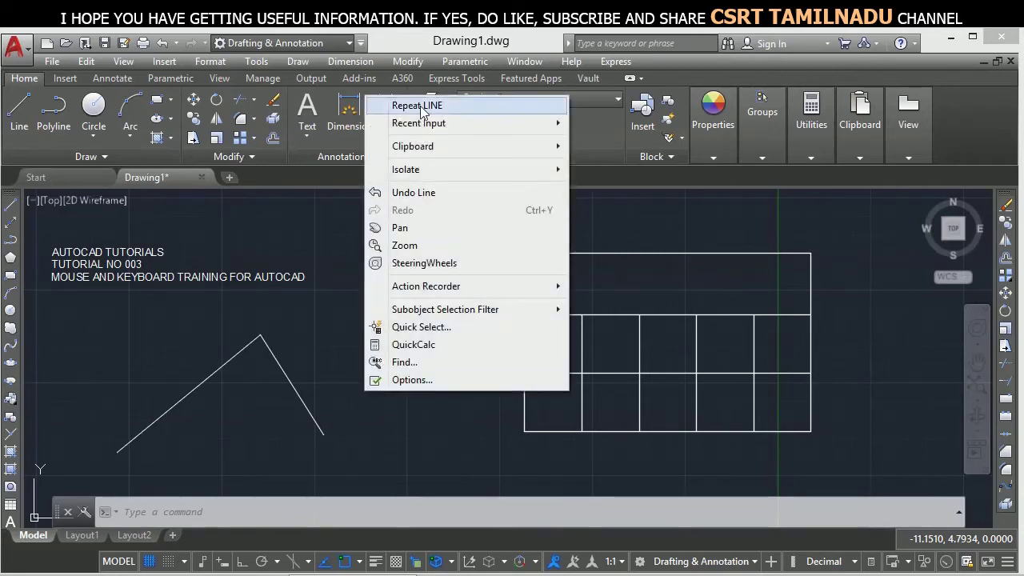
pyautogui.moveTo(418, 124)
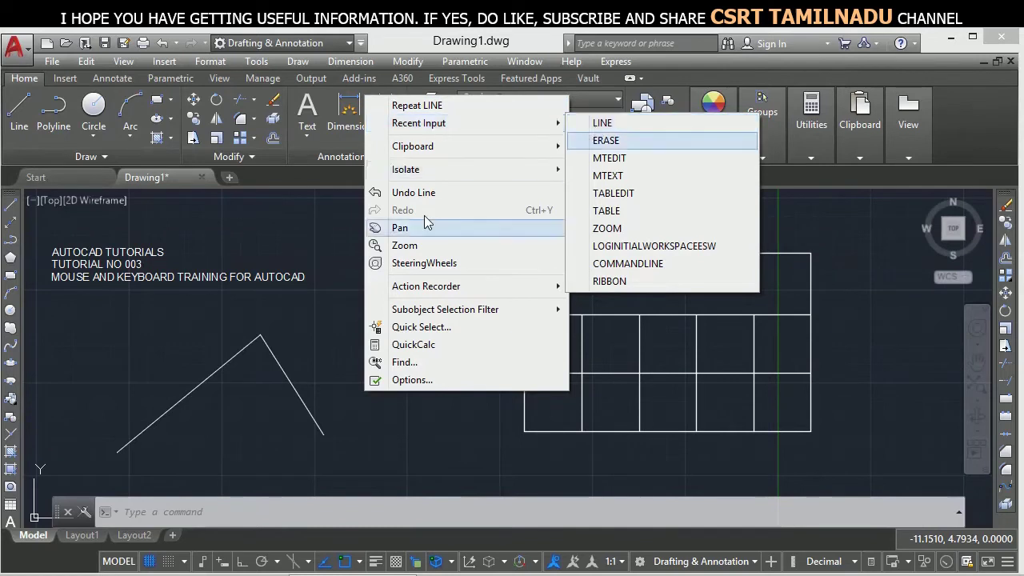
pyautogui.press('Escape')
pyautogui.click(377, 330)
pyautogui.click(213, 399)
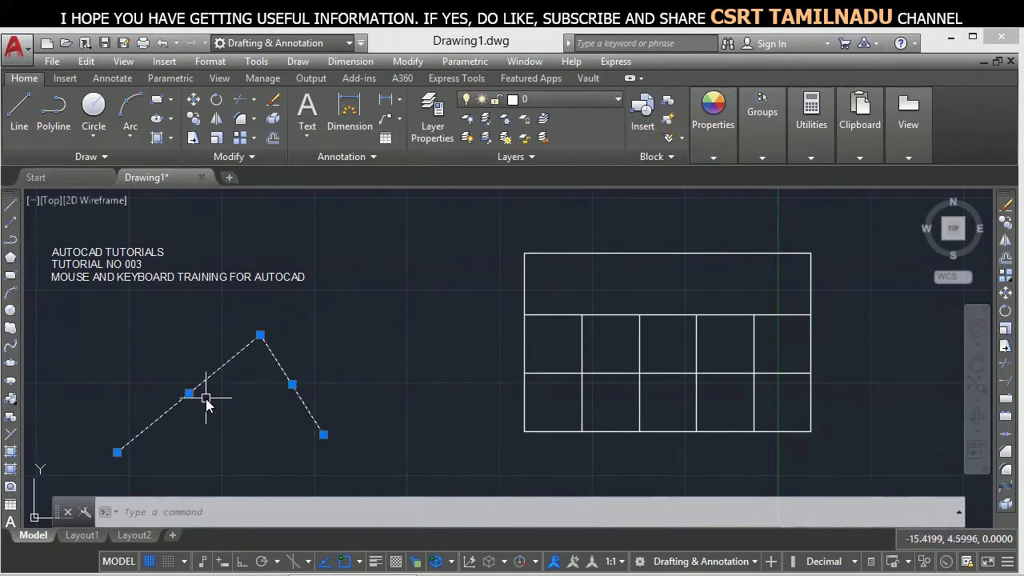
pyautogui.press('Delete')
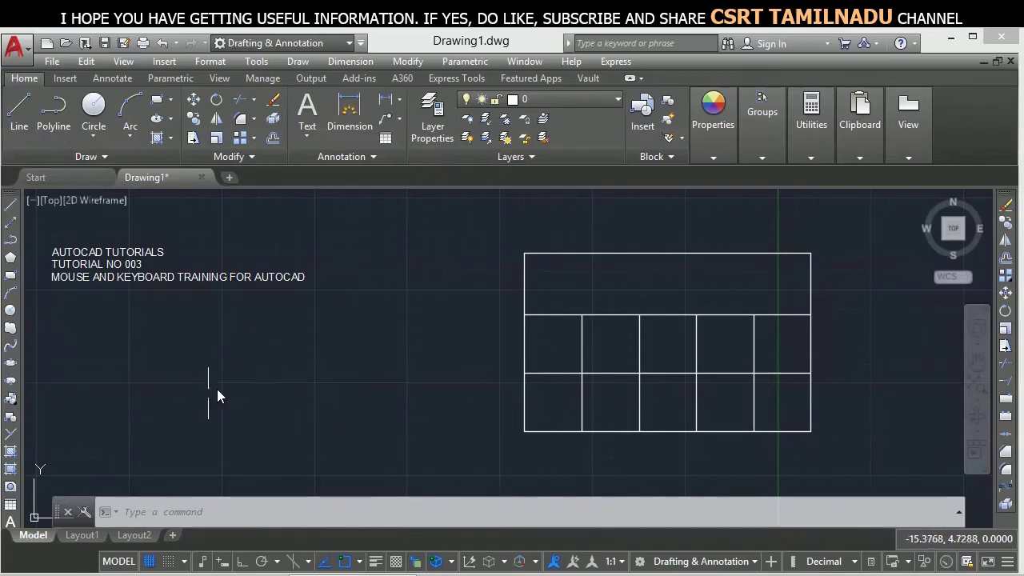
pyautogui.click(549, 352)
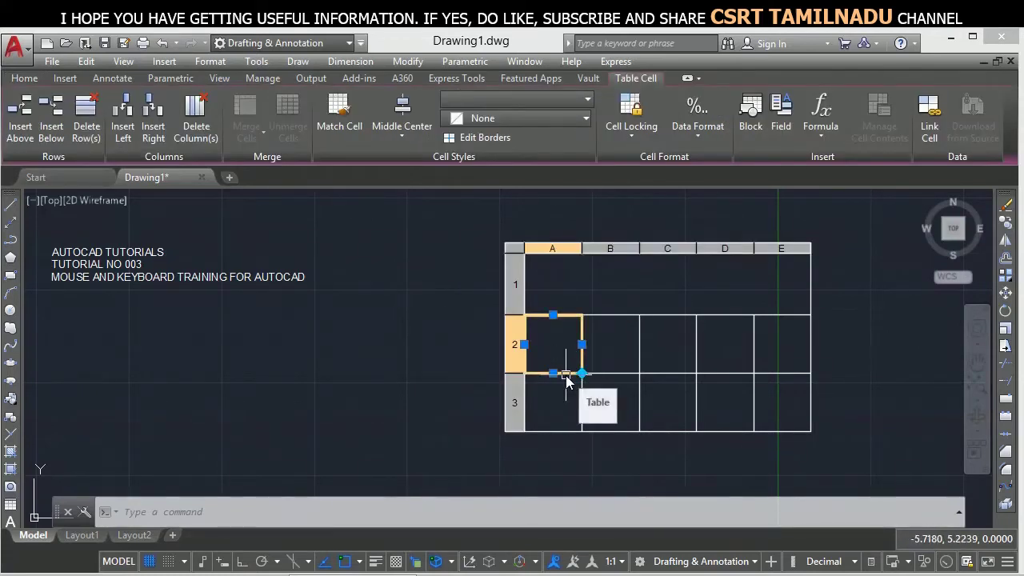
pyautogui.press('Right')
pyautogui.press('Right')
pyautogui.press('Right')
pyautogui.press('Right')
pyautogui.press('Right')
pyautogui.press('Right')
pyautogui.press('Right')
pyautogui.press('Right')
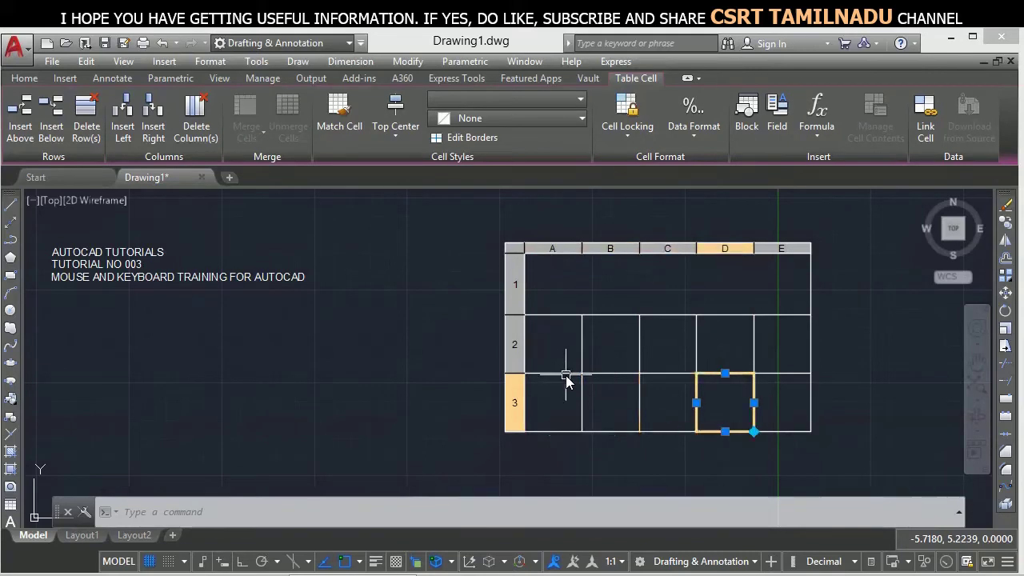
pyautogui.press('Right')
pyautogui.press('Escape')
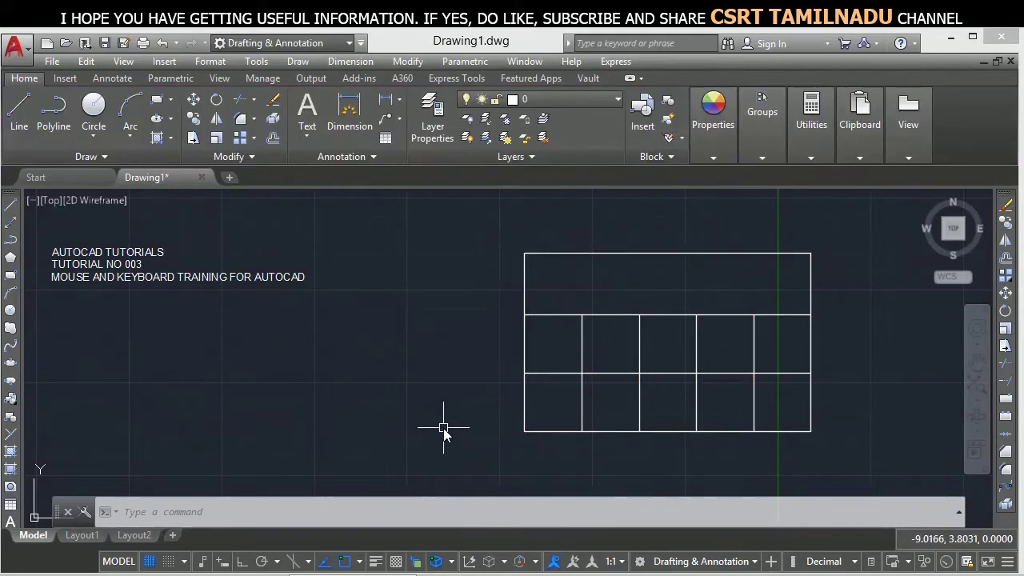
pyautogui.rightClick(443, 433)
pyautogui.click(389, 391)
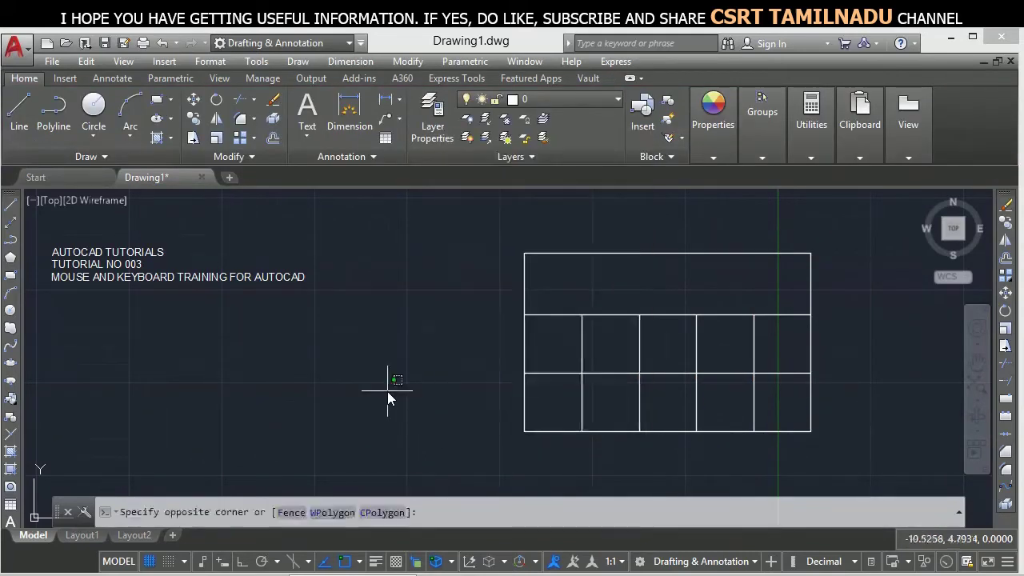
pyautogui.click(235, 400)
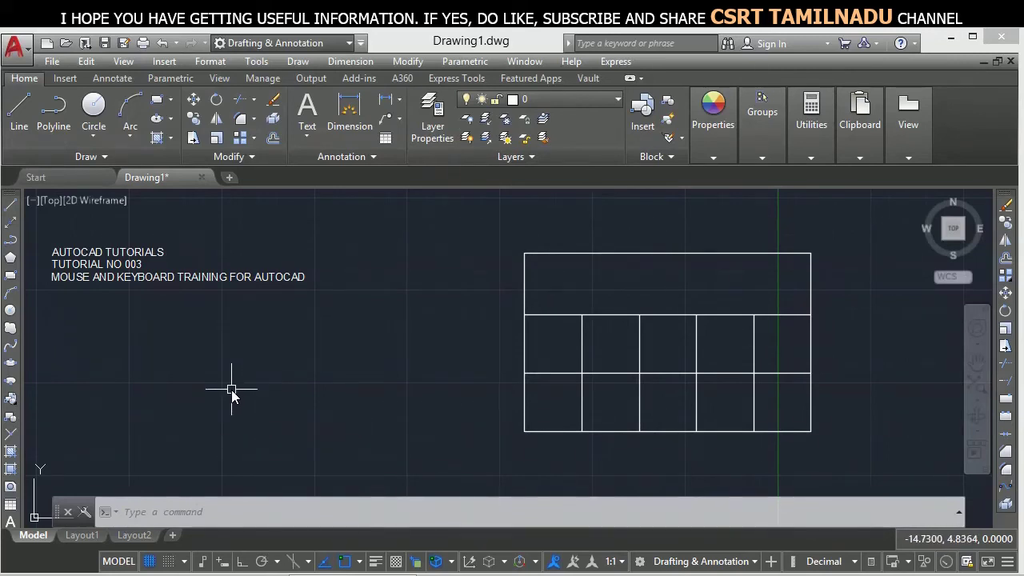
pyautogui.press('F7')
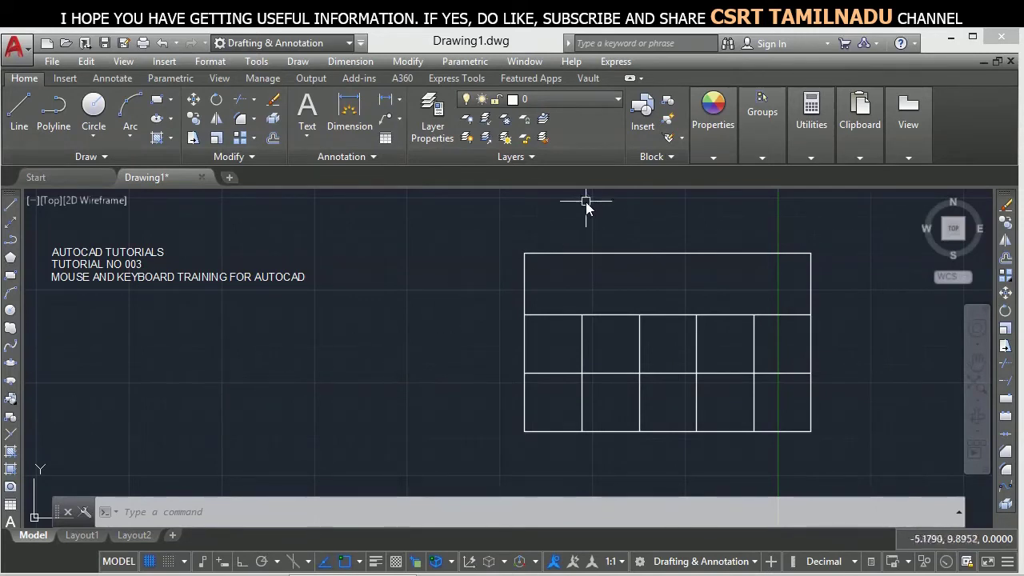
# Select the table and title text separately, then crossing-select both together
pyautogui.click(528, 284)
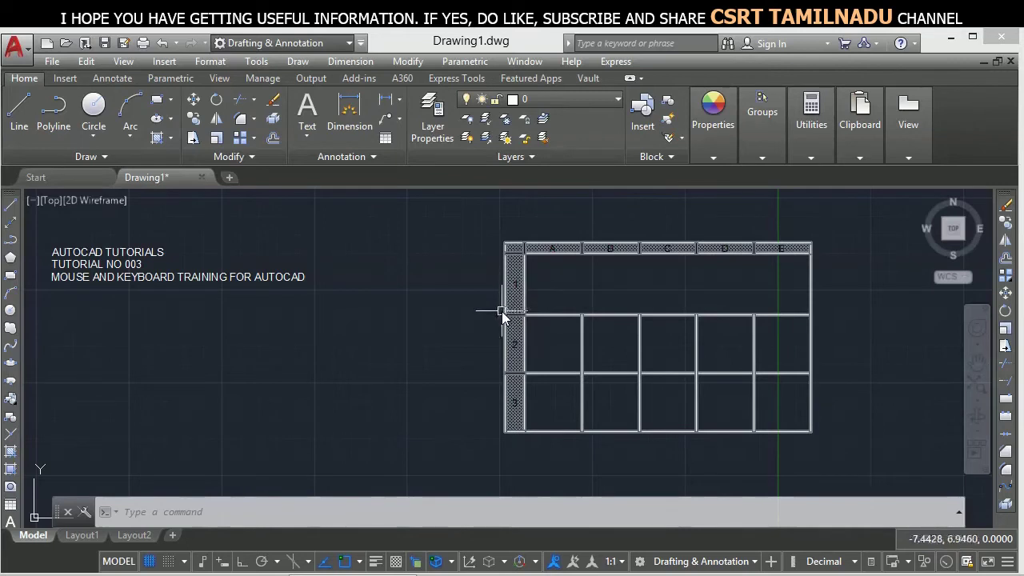
pyautogui.press('Escape')
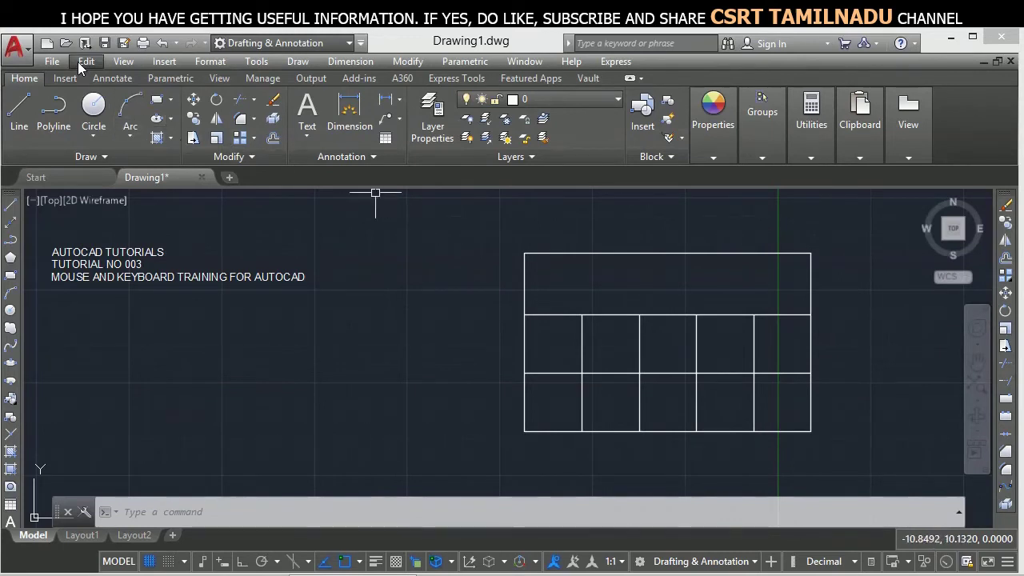
pyautogui.click(382, 271)
pyautogui.click(279, 417)
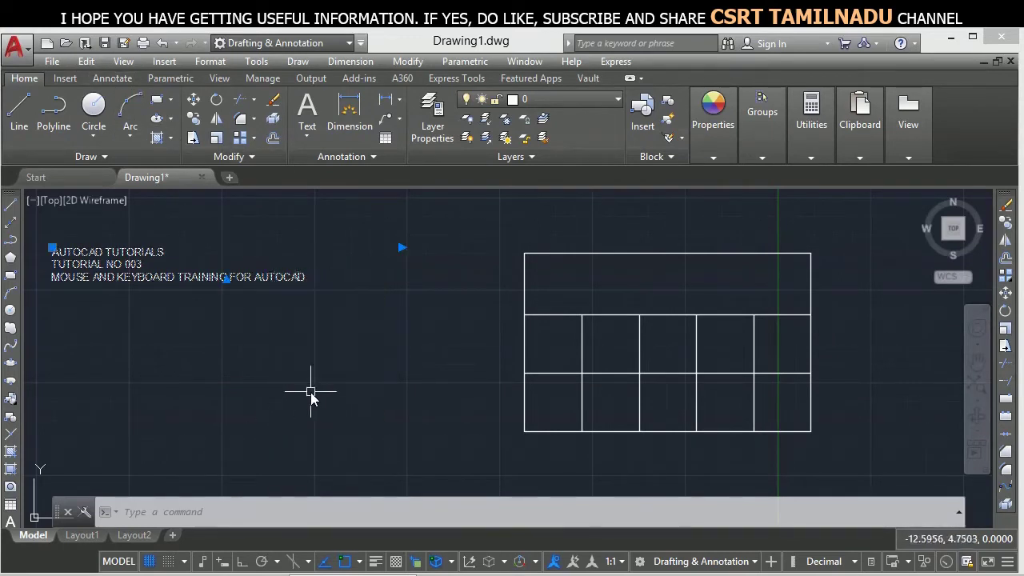
pyautogui.press('Escape')
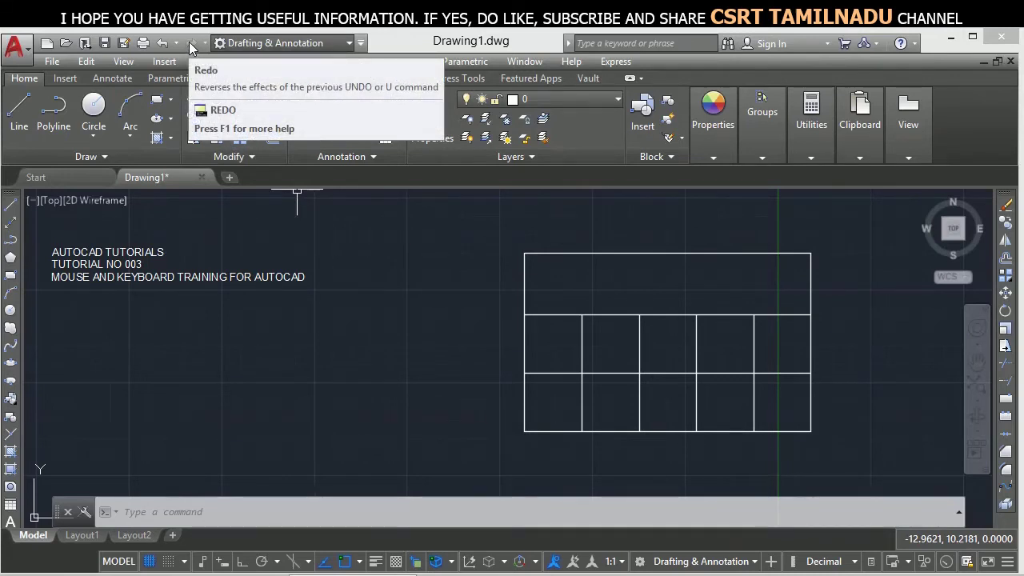
pyautogui.click(552, 232)
pyautogui.click(119, 400)
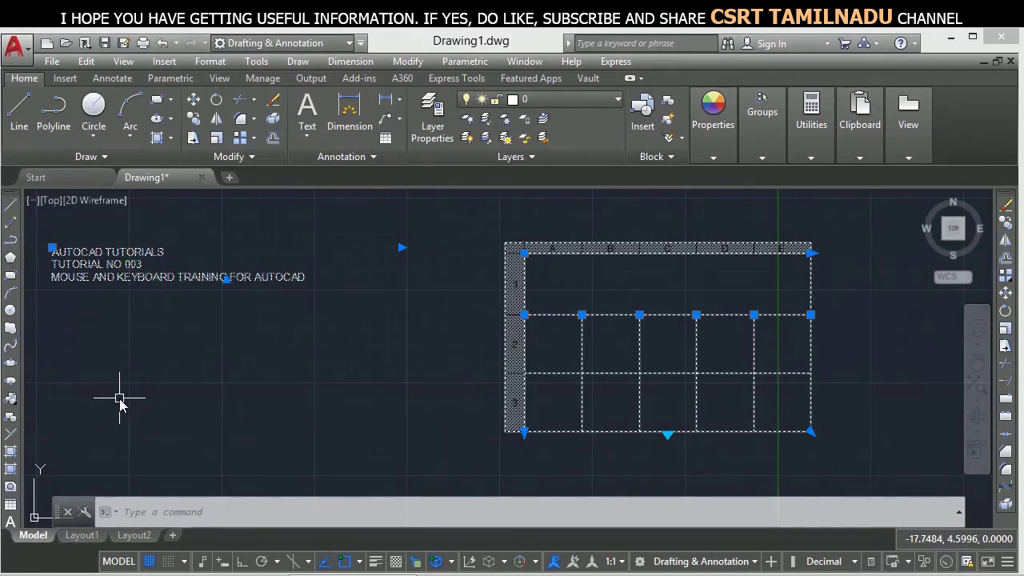
# Deselect the title text and nudge the table right three times and up once with Ctrl+arrows
pyautogui.keyDown('shift'); pyautogui.click(122, 269); pyautogui.keyUp('shift')
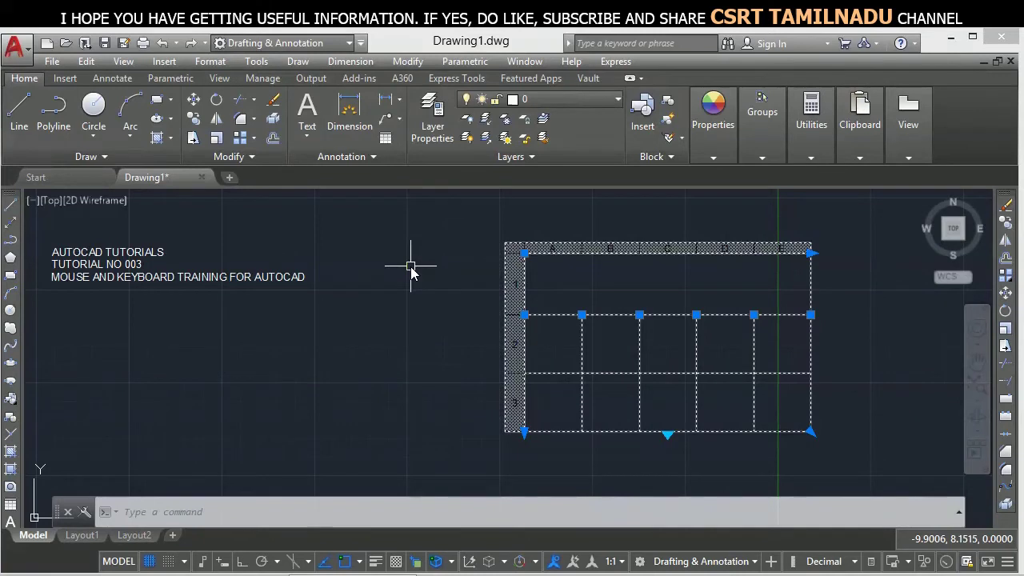
pyautogui.hotkey('ctrl', 'Right')
pyautogui.hotkey('ctrl', 'Right')
pyautogui.hotkey('ctrl', 'Right')
pyautogui.hotkey('ctrl', 'Right')
pyautogui.hotkey('ctrl', 'Right')
pyautogui.hotkey('ctrl', 'Right')
pyautogui.hotkey('ctrl', 'Right')
pyautogui.hotkey('ctrl', 'Right')
pyautogui.hotkey('ctrl', 'Right')
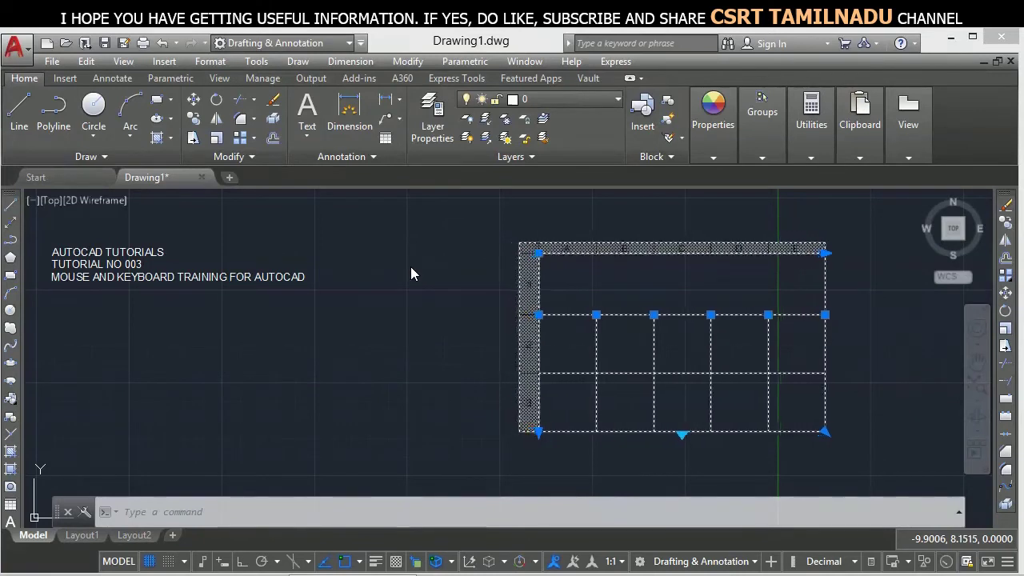
pyautogui.hotkey('ctrl', 'Right')
pyautogui.hotkey('ctrl', 'Right')
pyautogui.hotkey('ctrl', 'Right')
pyautogui.hotkey('ctrl', 'Right')
pyautogui.hotkey('ctrl', 'Right')
pyautogui.hotkey('ctrl', 'Right')
pyautogui.hotkey('ctrl', 'Right')
pyautogui.hotkey('ctrl', 'Right')
pyautogui.hotkey('ctrl', 'Right')
pyautogui.hotkey('ctrl', 'Right')
pyautogui.hotkey('ctrl', 'Right')
pyautogui.hotkey('ctrl', 'Right')
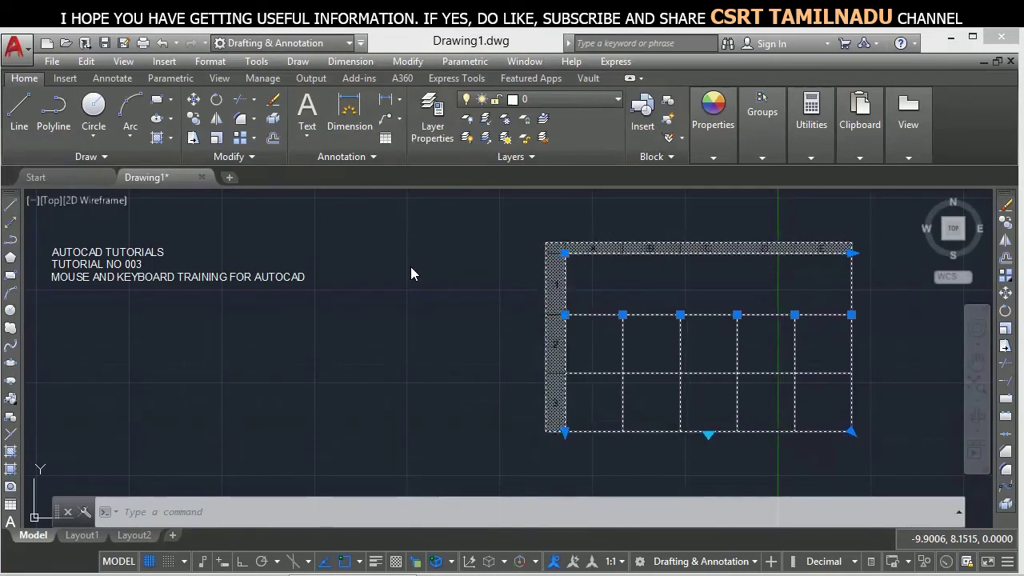
pyautogui.hotkey('ctrl', 'Right')
pyautogui.hotkey('ctrl', 'Right')
pyautogui.hotkey('ctrl', 'Right')
pyautogui.hotkey('ctrl', 'Right')
pyautogui.hotkey('ctrl', 'Right')
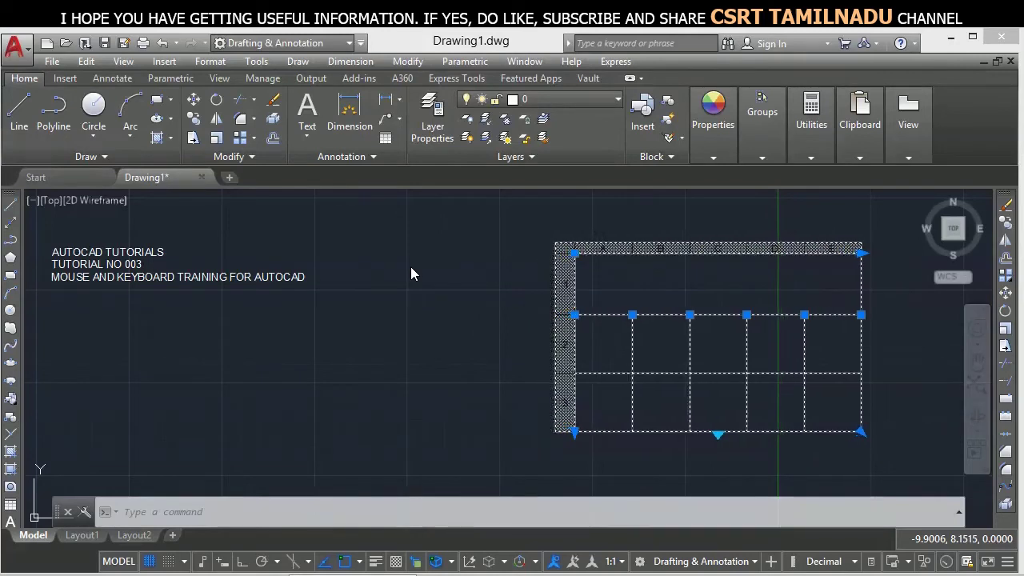
pyautogui.hotkey('ctrl', 'Up')
pyautogui.hotkey('ctrl', 'Up')
pyautogui.hotkey('ctrl', 'Up')
pyautogui.hotkey('ctrl', 'Up')
pyautogui.hotkey('ctrl', 'Up')
pyautogui.hotkey('ctrl', 'Up')
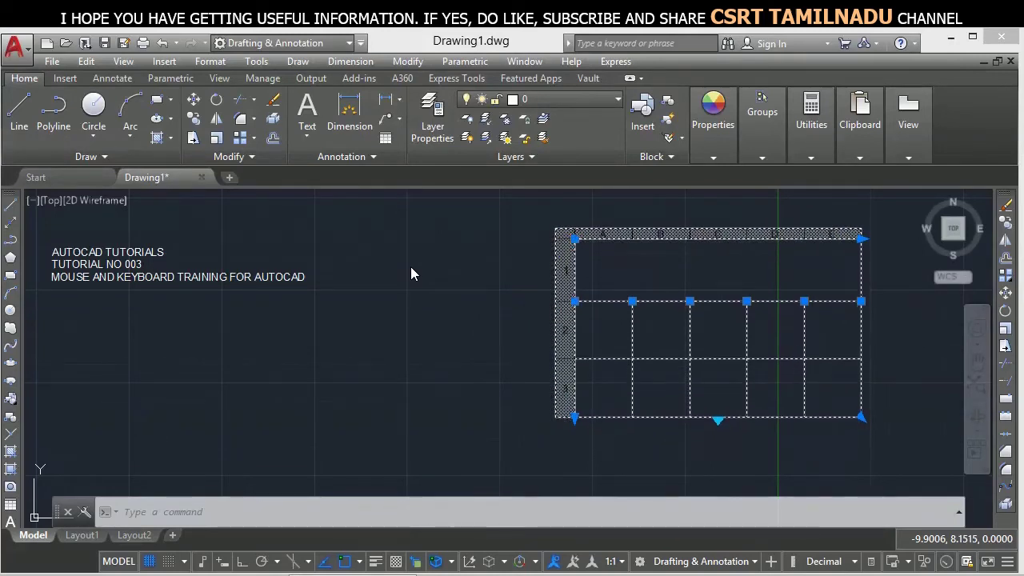
pyautogui.press('Escape')
pyautogui.doubleClick(118, 277)
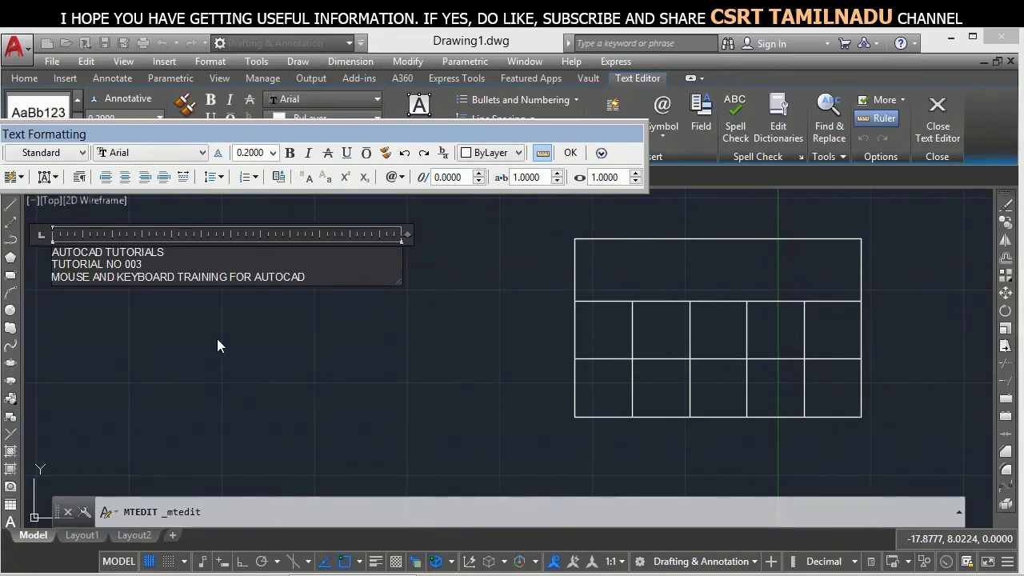
pyautogui.click(174, 266)
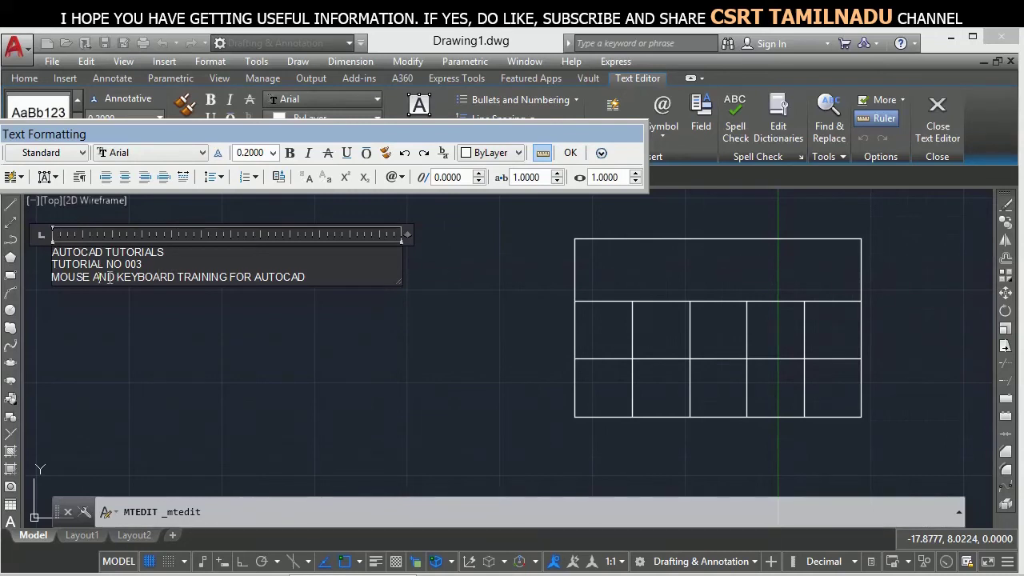
pyautogui.click(429, 316)
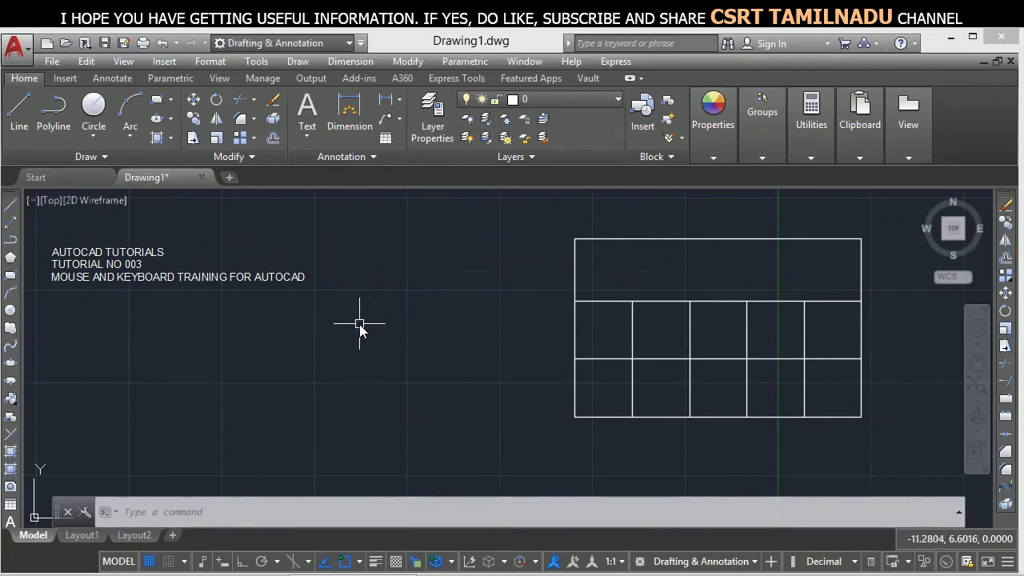
pyautogui.press('F2')
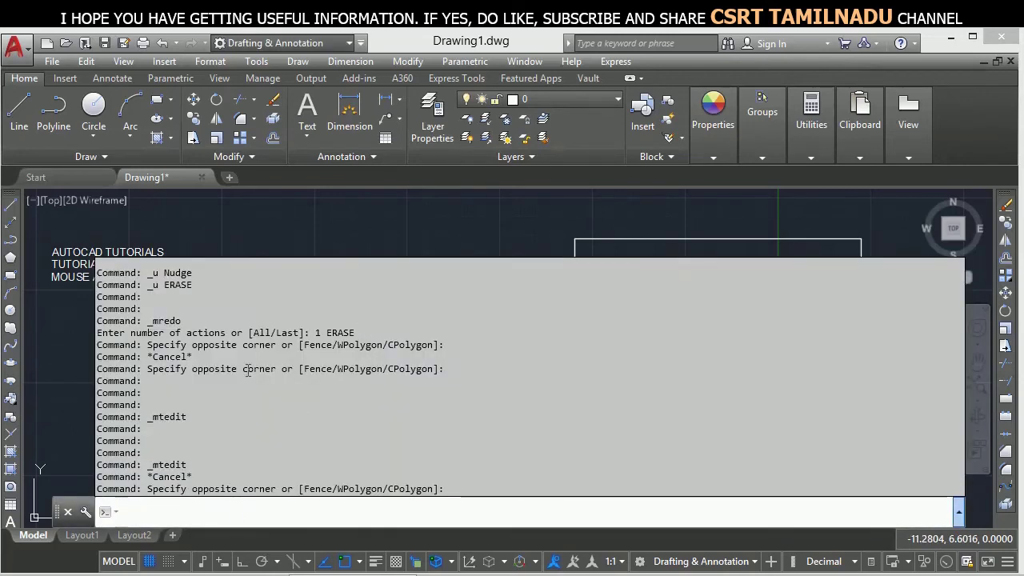
pyautogui.press('F2')
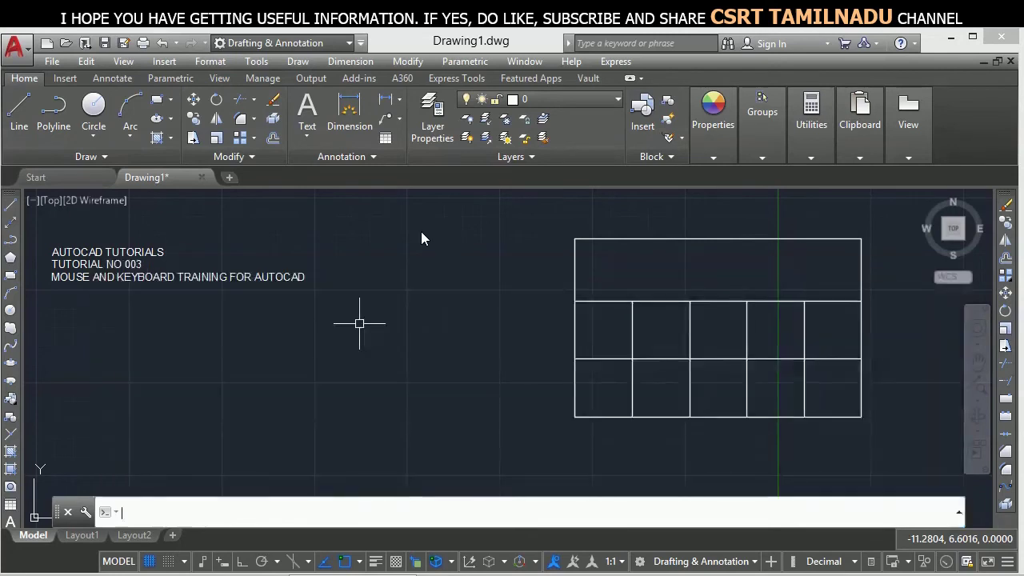
pyautogui.click(407, 231)
pyautogui.click(655, 213)
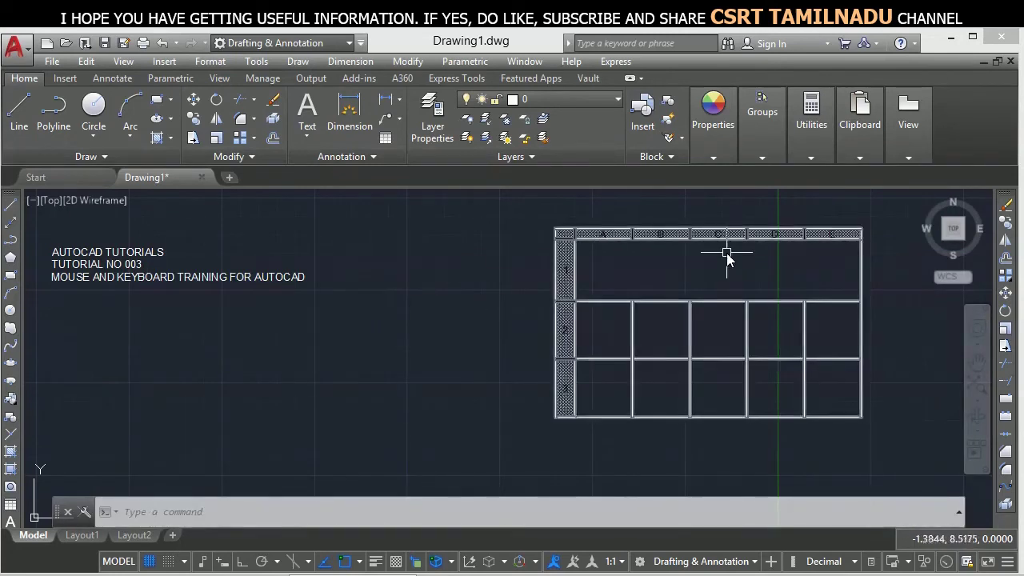
# Measure the table's top edge with DI corner to corner, reading 7.7189 in the F2 history
pyautogui.write('di')
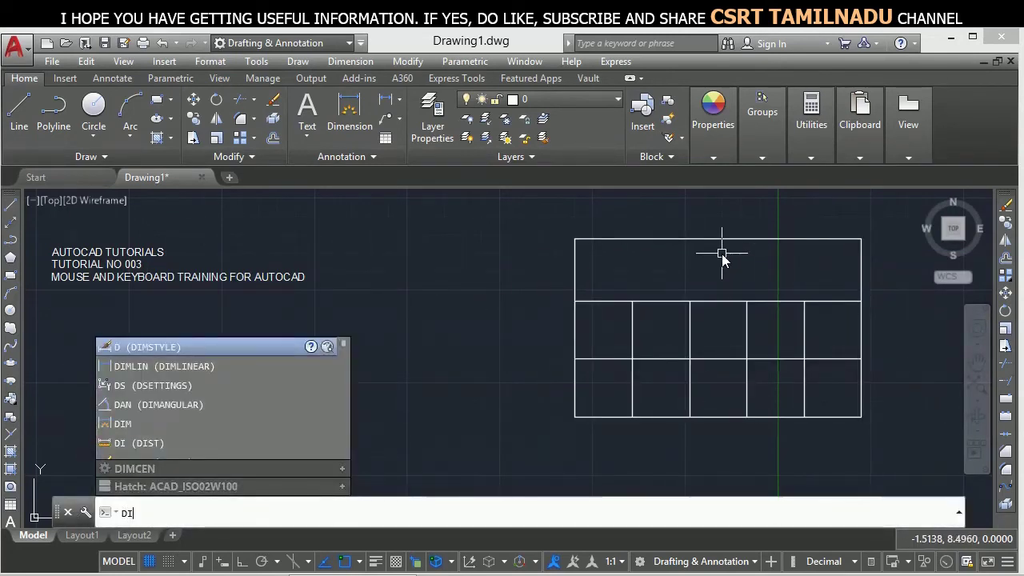
pyautogui.press('Return')
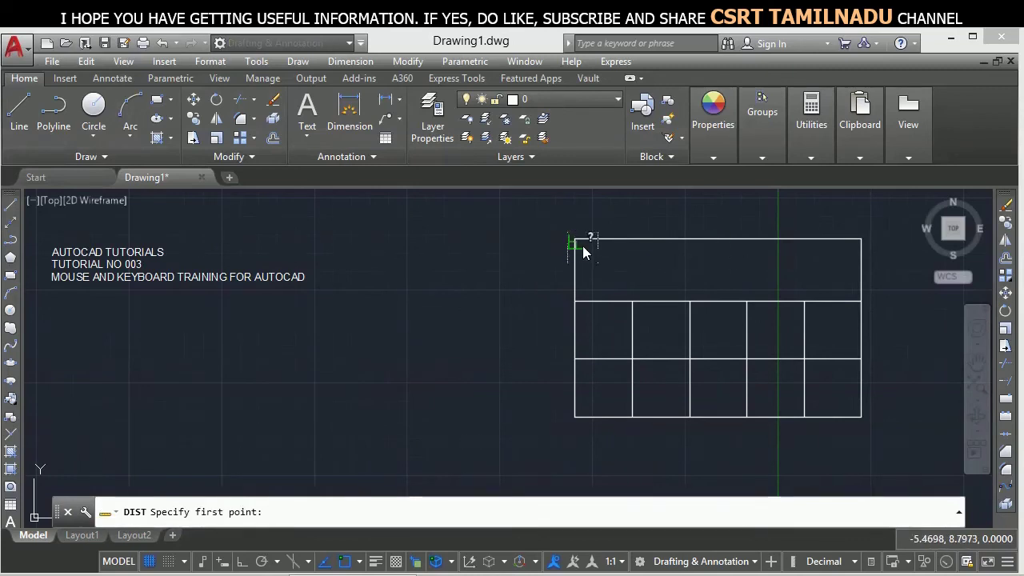
pyautogui.click(581, 243)
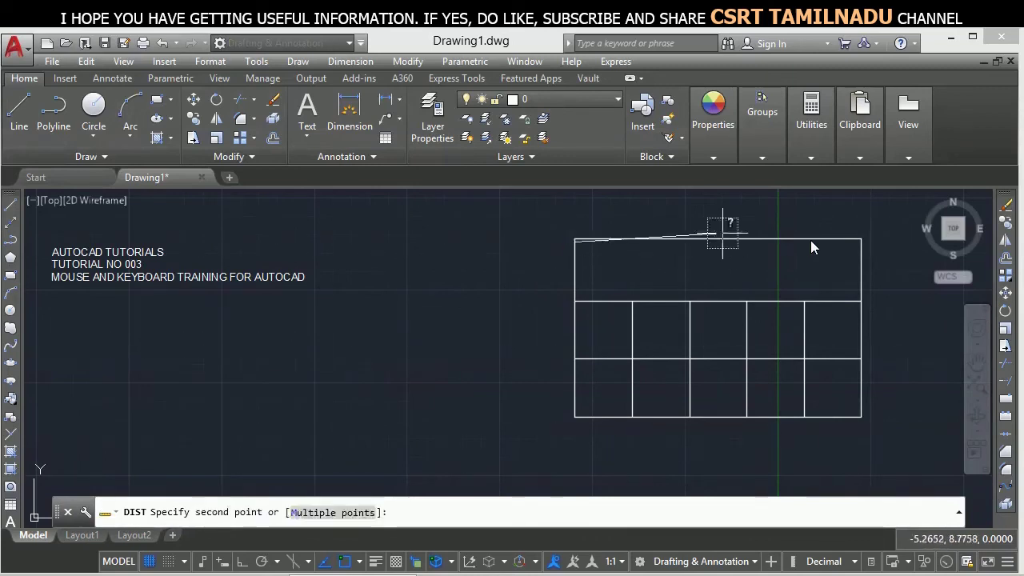
pyautogui.click(861, 238)
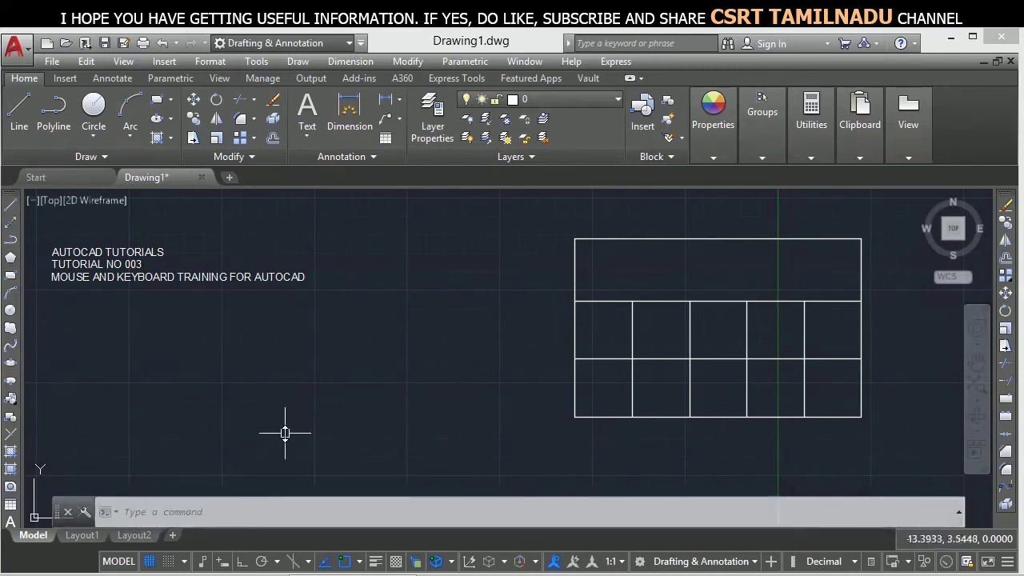
pyautogui.press('F2')
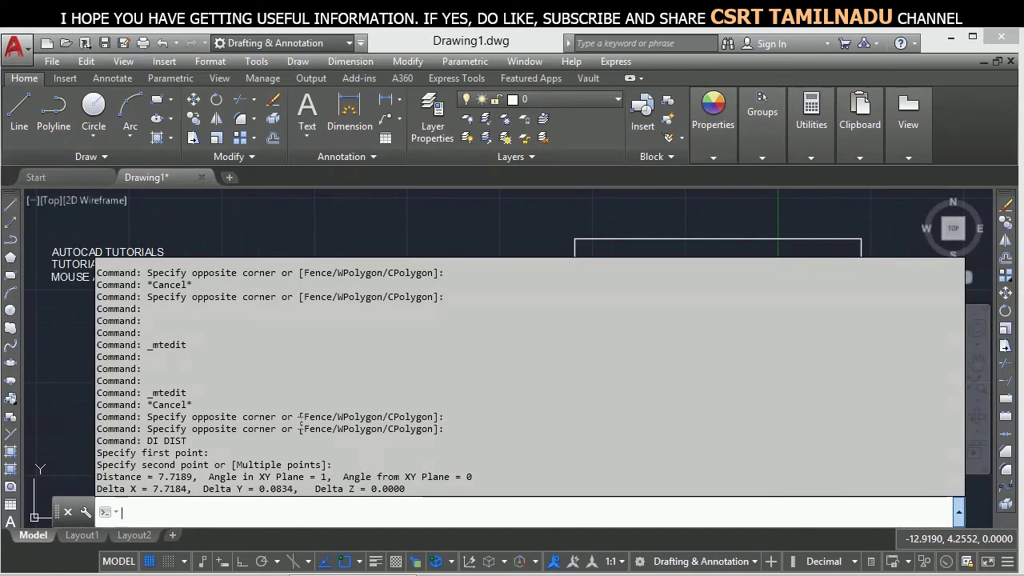
pyautogui.press('F2')
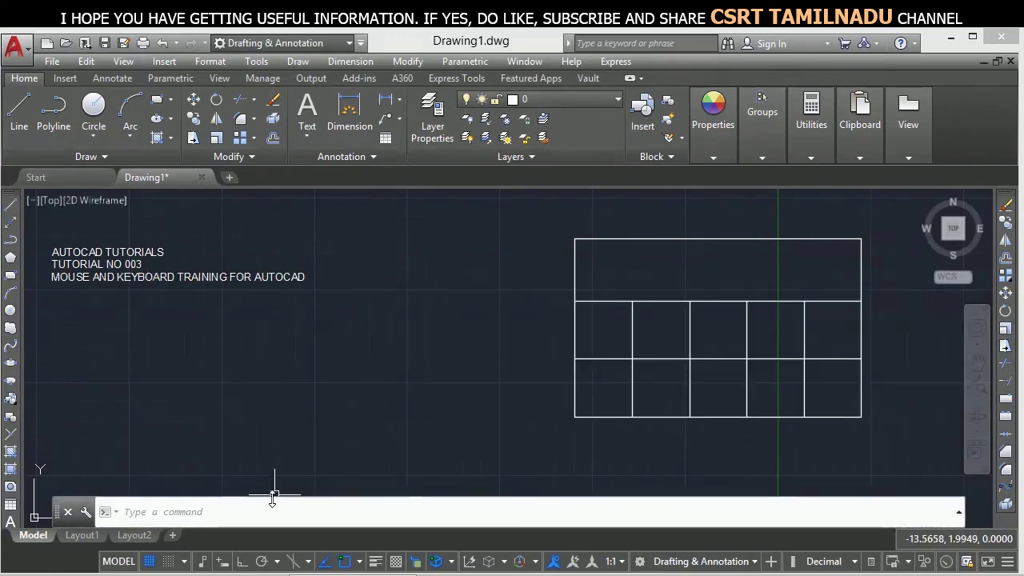
# Drag the command line's top edge upward so several history lines are visible
pyautogui.moveTo(273, 496)
pyautogui.mouseDown()
pyautogui.moveTo(295, 443)
pyautogui.moveTo(284, 499)
pyautogui.mouseUp()
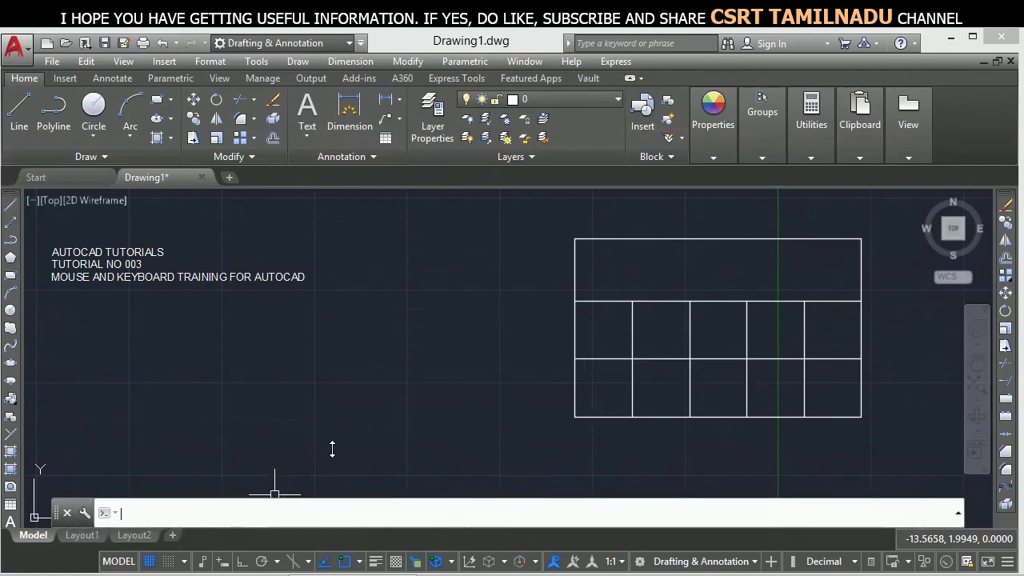